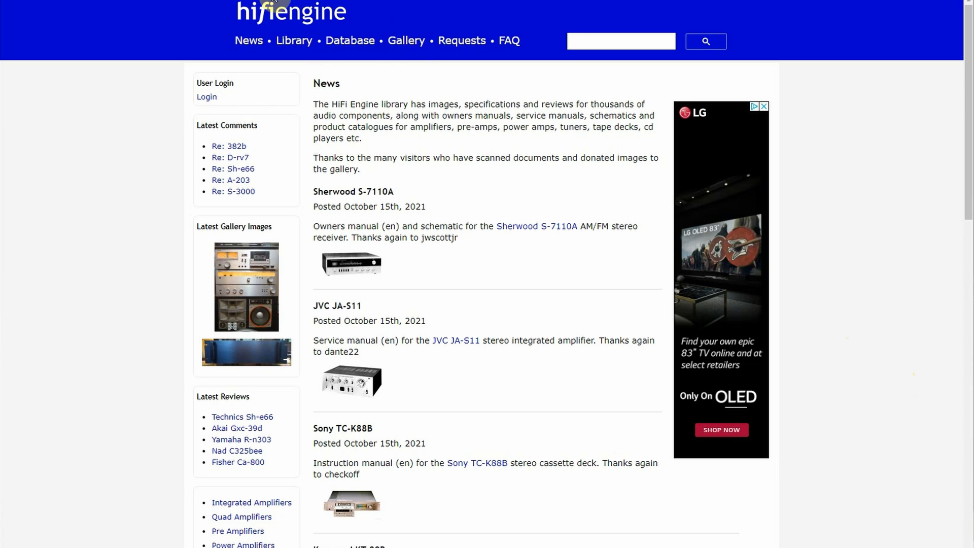
Run a site search for "sansui ba-5000" from the HiFi Engine search box
left_click(601, 43)
type("sansui ba-5000")
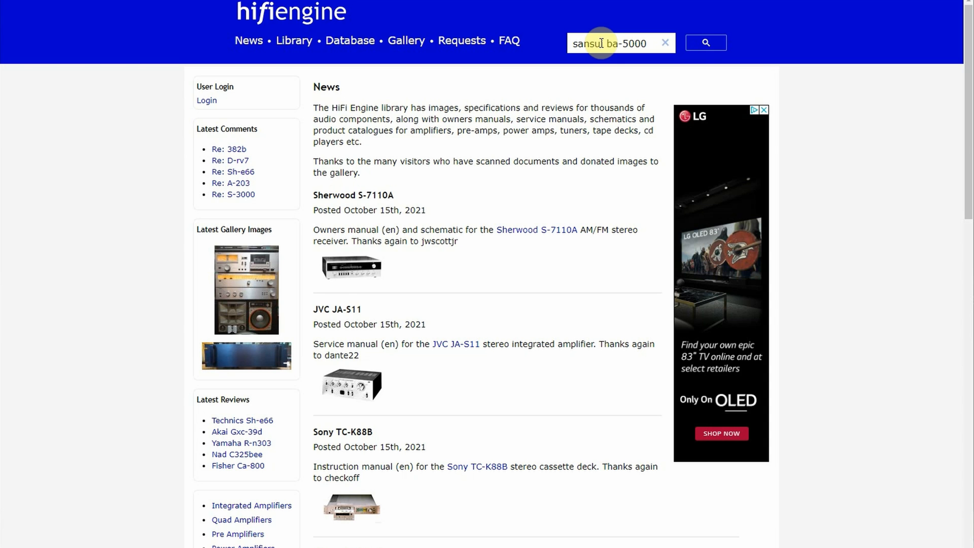
left_click(694, 43)
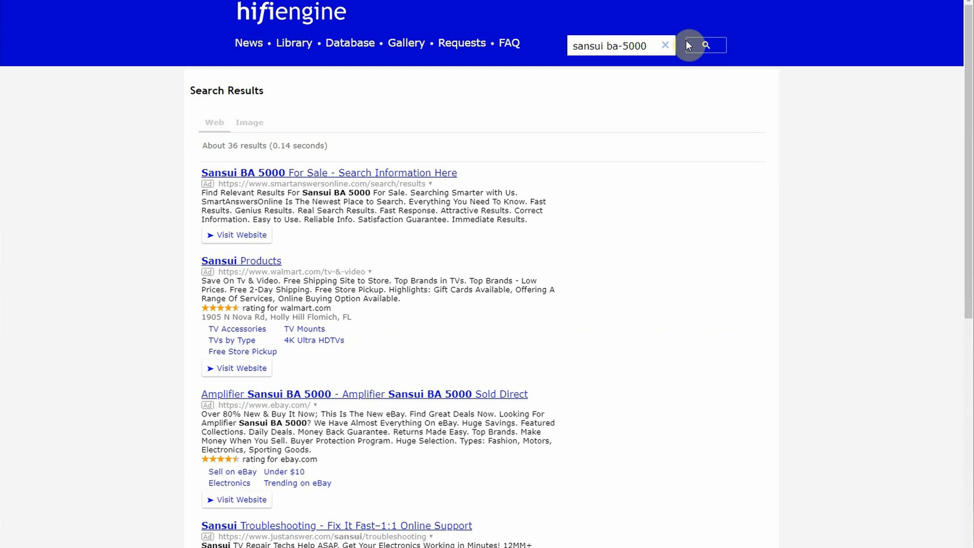
scroll(337, 228, "down", 3)
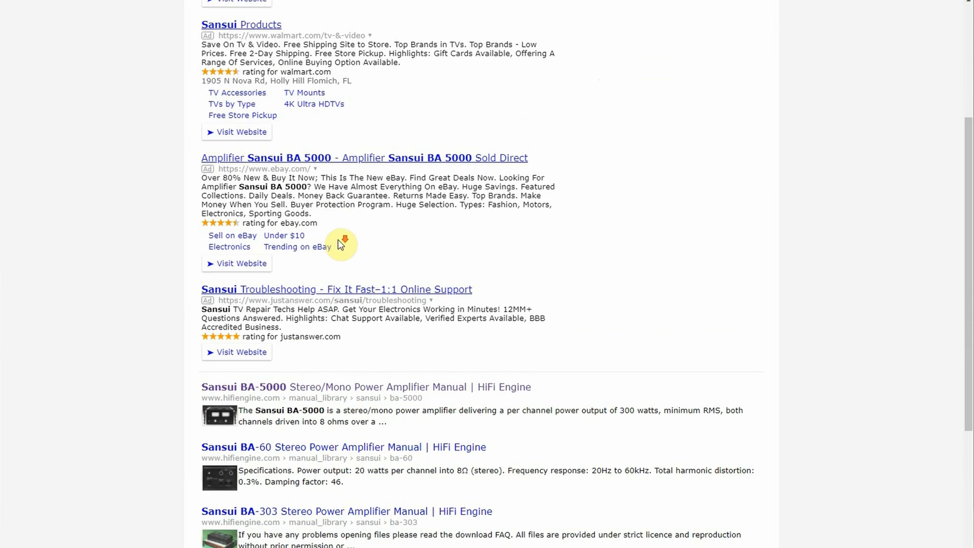
scroll(340, 244, "down", 1)
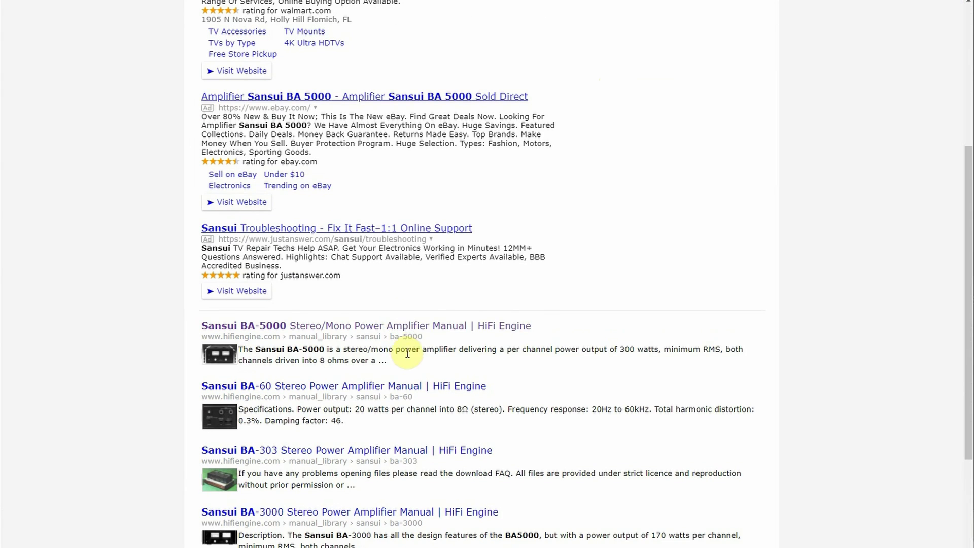
Go to the Sansui BA-5000 manual library page from the search results
left_click(427, 329)
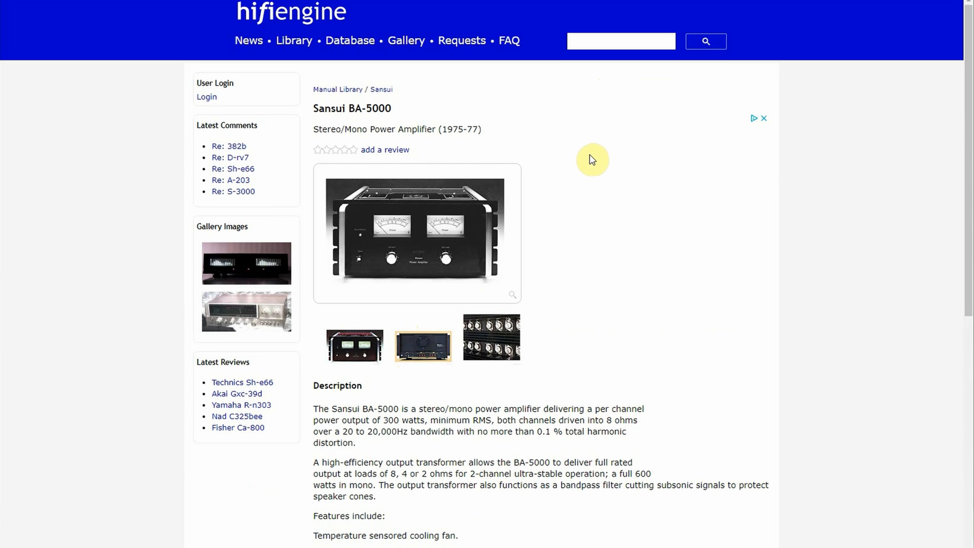
scroll(591, 159, "down", 1)
scroll(588, 160, "down", 1)
scroll(587, 164, "down", 1)
scroll(588, 167, "down", 2)
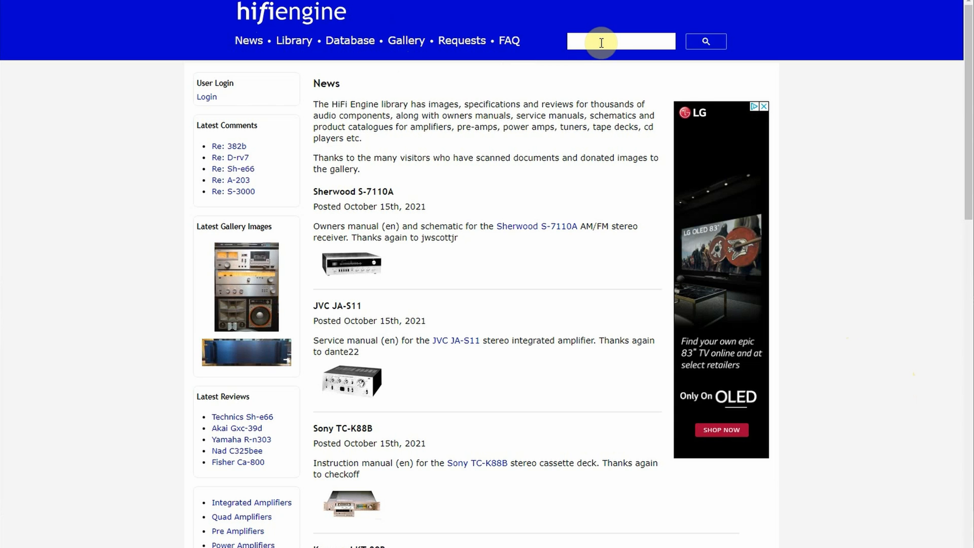
Run the site search for "sansui ba-5000" a second time
left_click(601, 42)
type("sansui ba-5000")
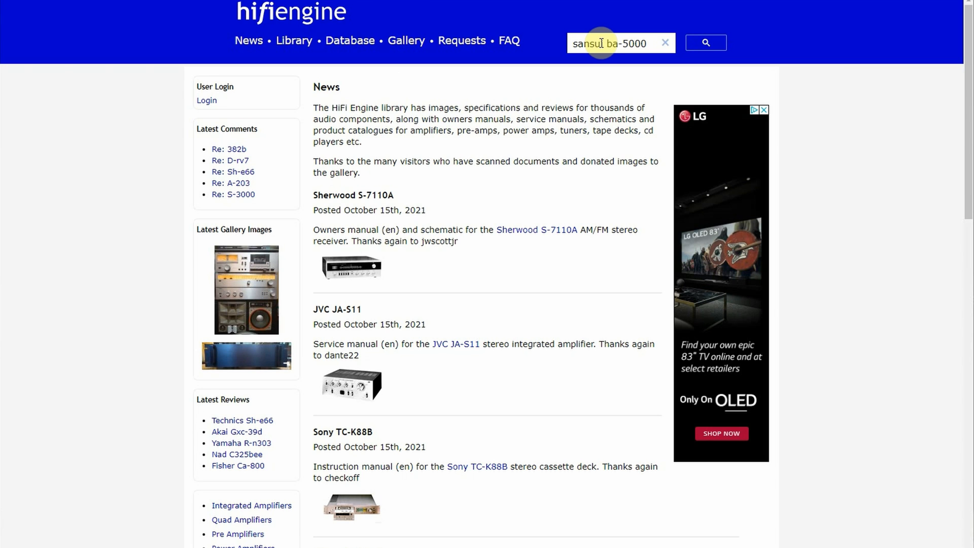
left_click(696, 43)
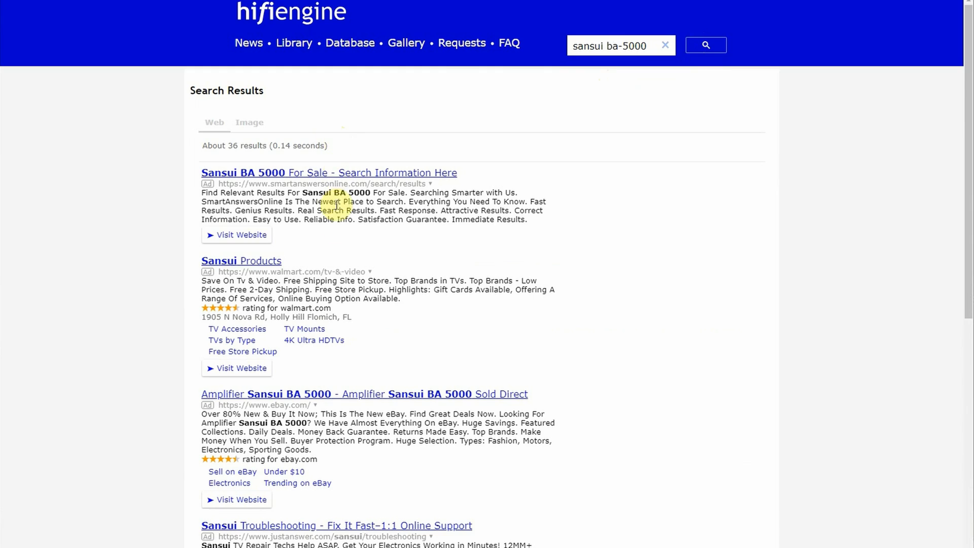
scroll(335, 229, "down", 3)
scroll(340, 243, "down", 1)
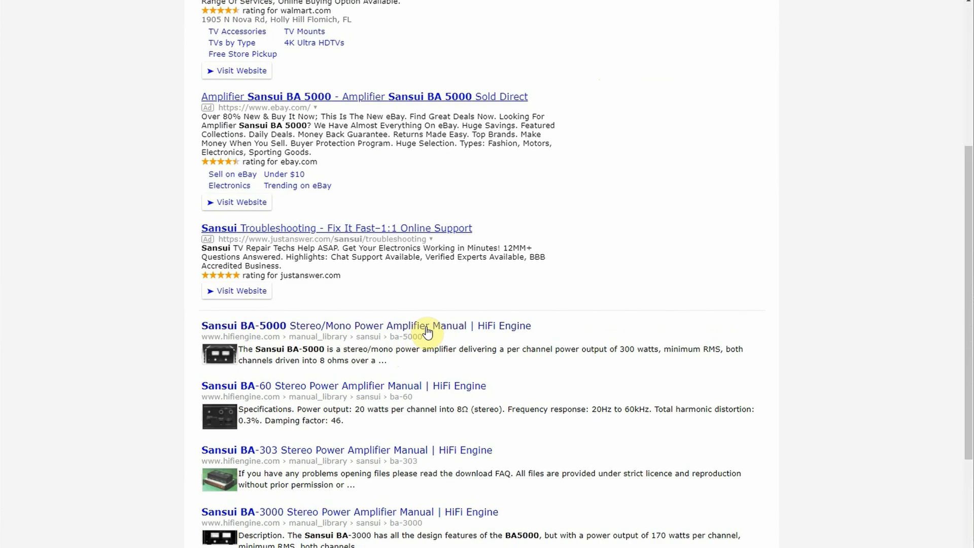
Go to the Sansui BA-5000 manual library page from the results again
left_click(427, 332)
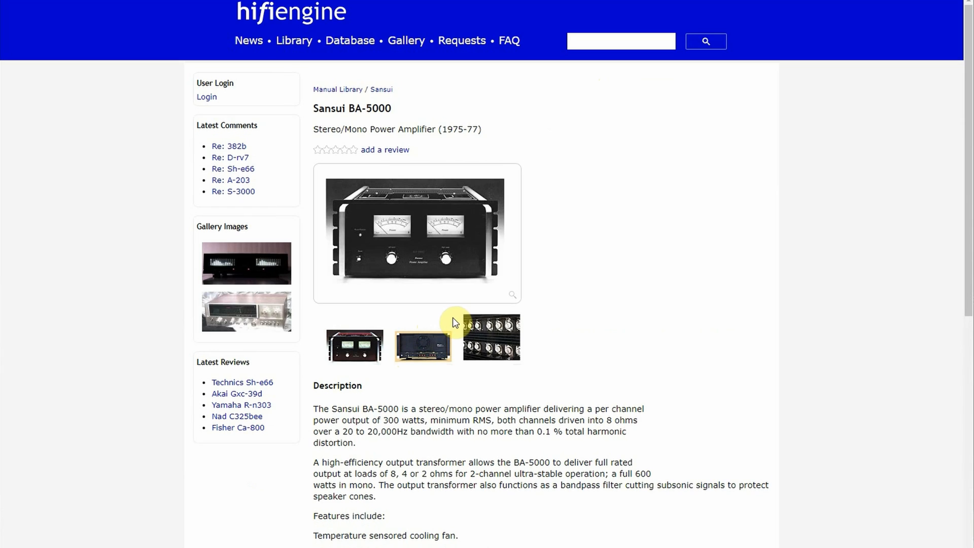
scroll(592, 158, "down", 1)
scroll(591, 159, "down", 1)
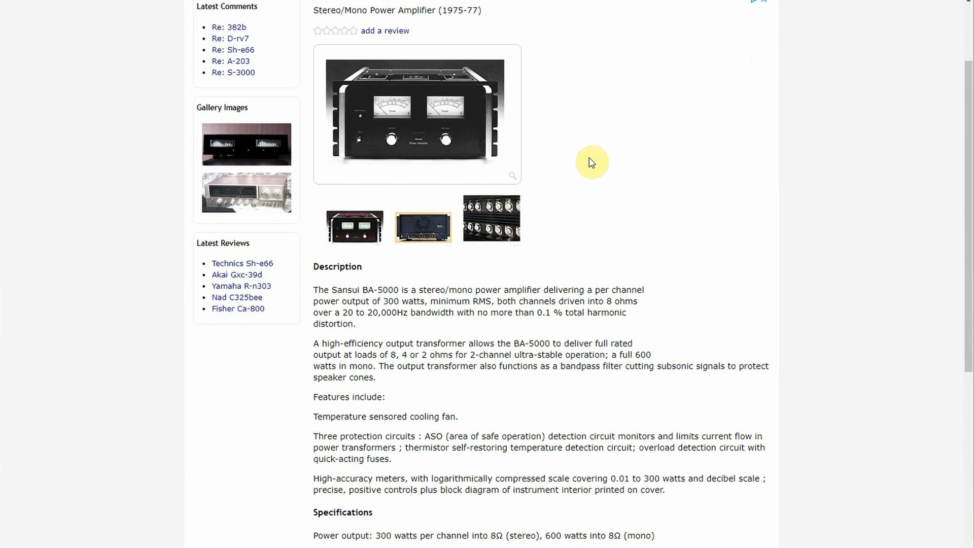
scroll(588, 161, "down", 1)
scroll(589, 165, "down", 1)
scroll(586, 179, "down", 1)
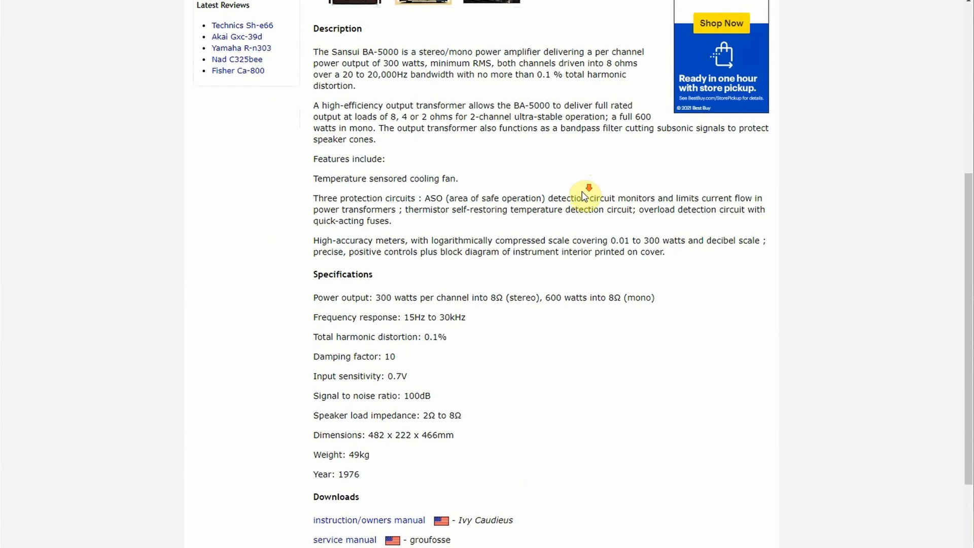
scroll(582, 195, "down", 2)
scroll(579, 207, "down", 2)
scroll(578, 215, "down", 1)
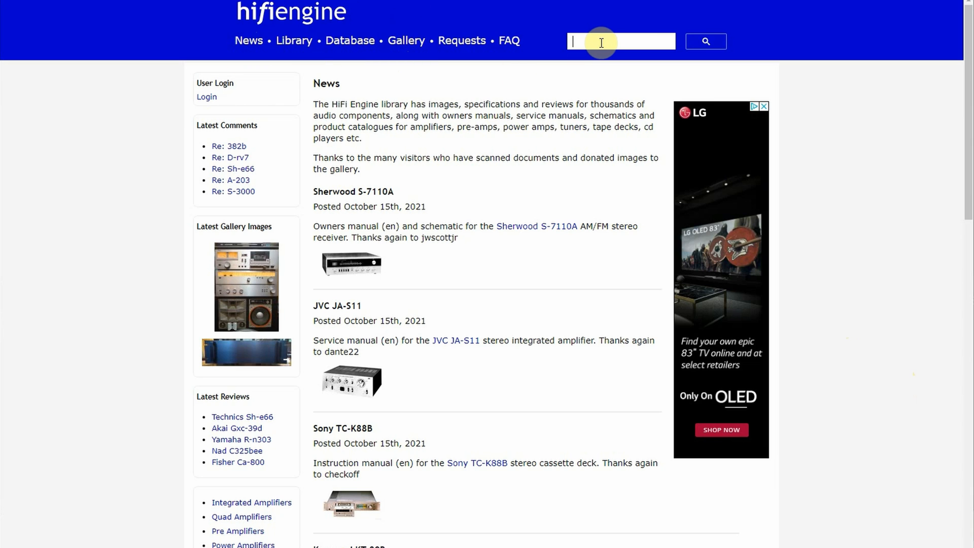
type("sansui ba-5000")
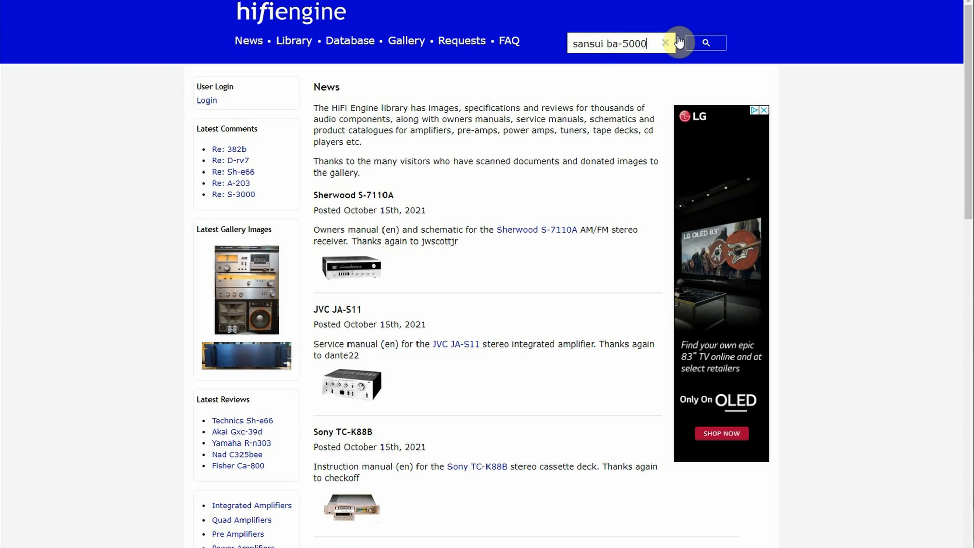
Submit the "sansui ba-5000" site search once more
left_click(693, 44)
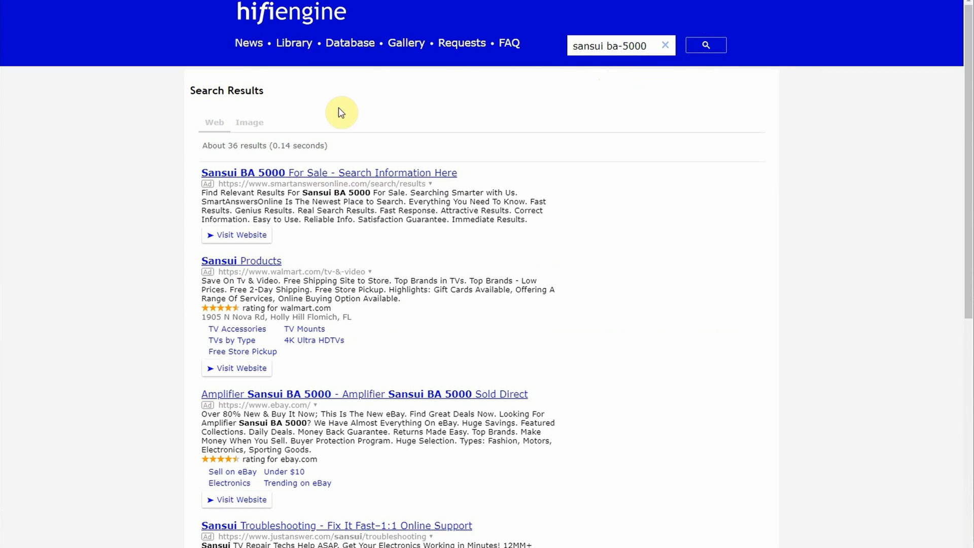
scroll(340, 240, "down", 3)
scroll(341, 245, "down", 1)
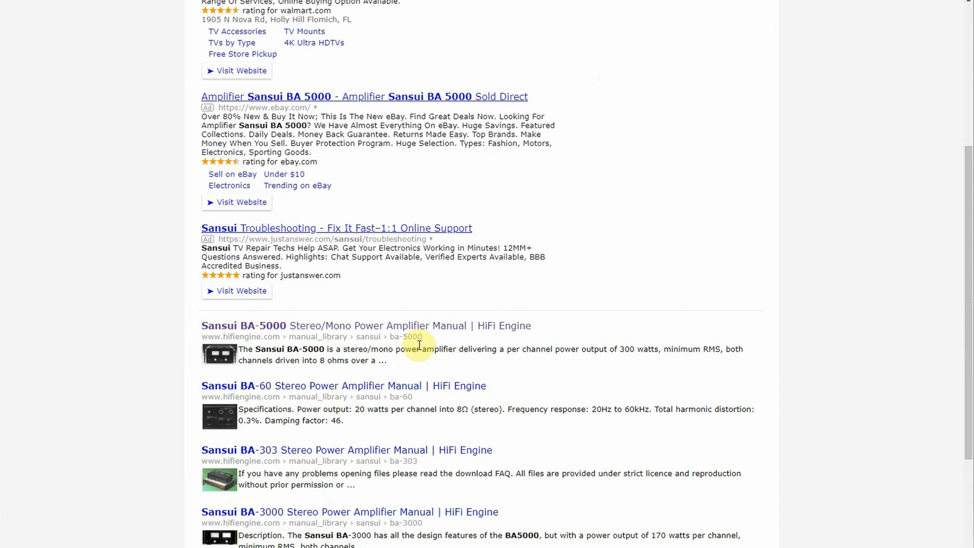
left_click(427, 327)
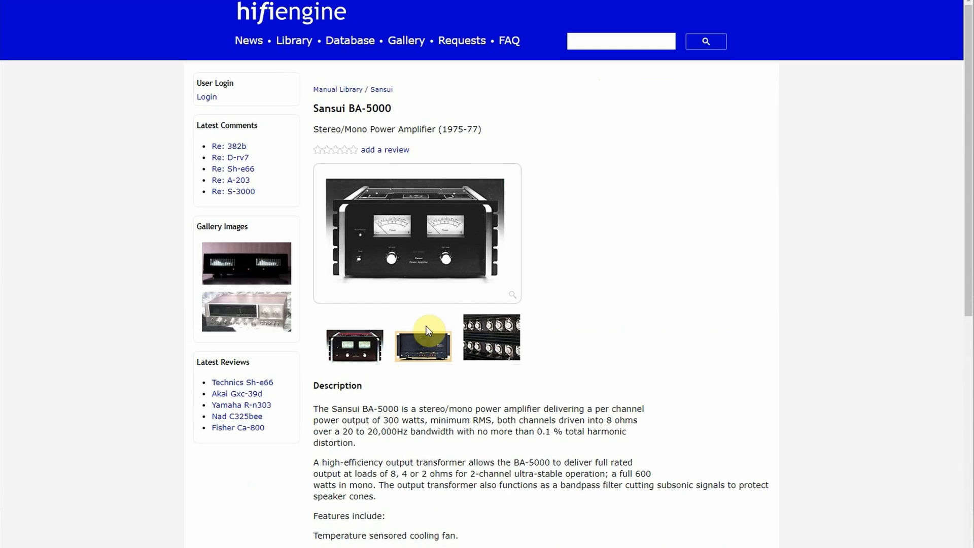